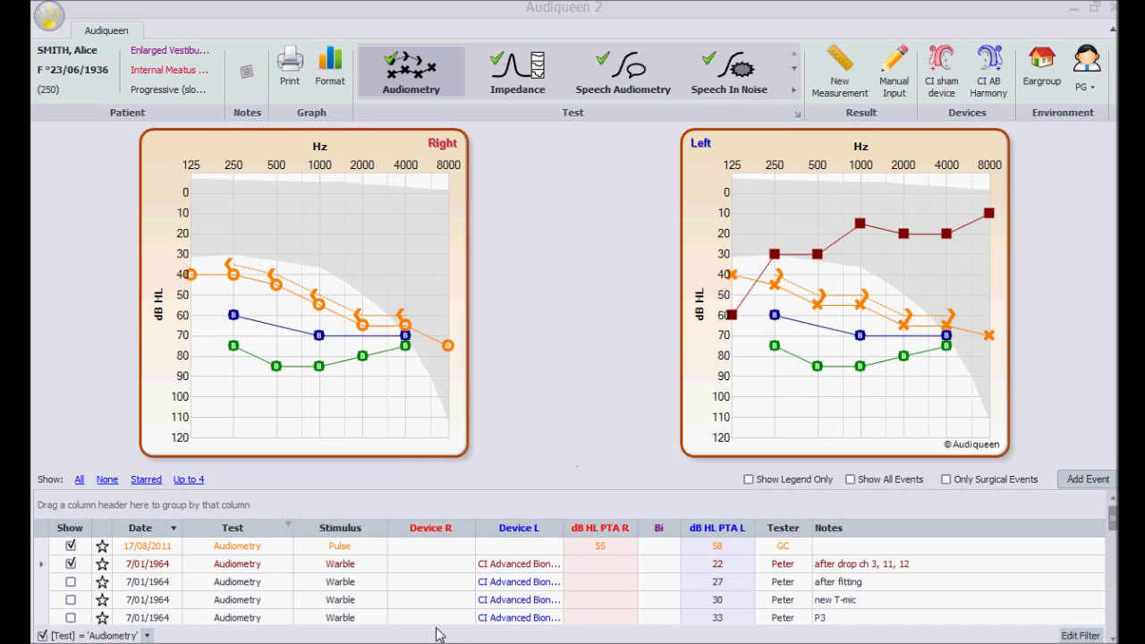
- Toggle off the Audiometry view so the history lists every test type instead of graphs
click(403, 79)
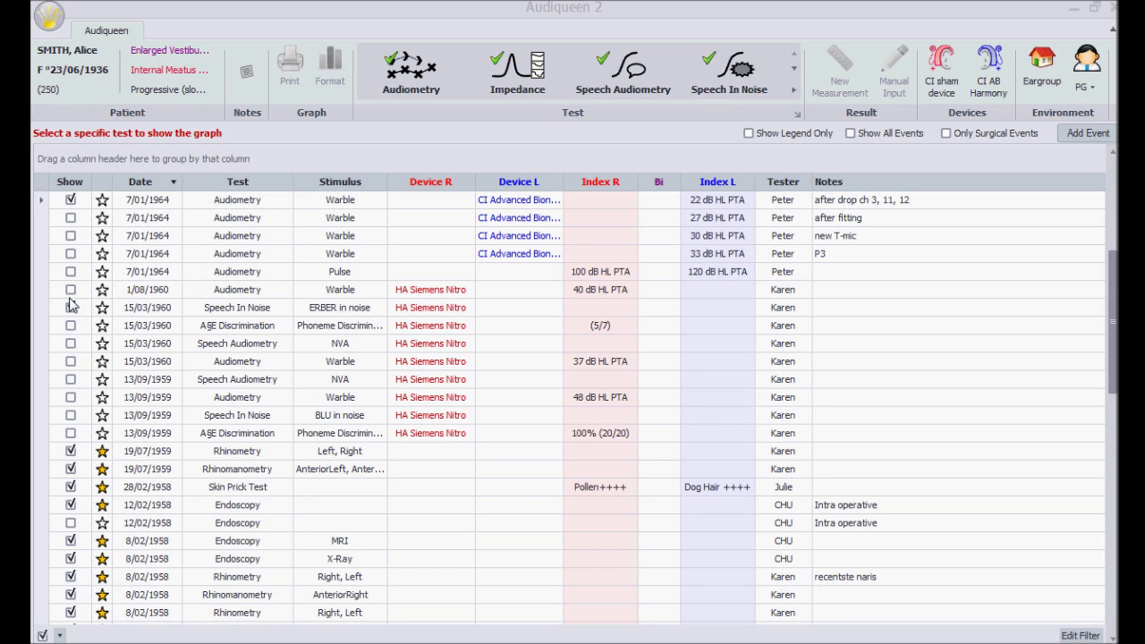
- Tick and star the T-mic warble and P3 warble results
click(70, 254)
click(70, 235)
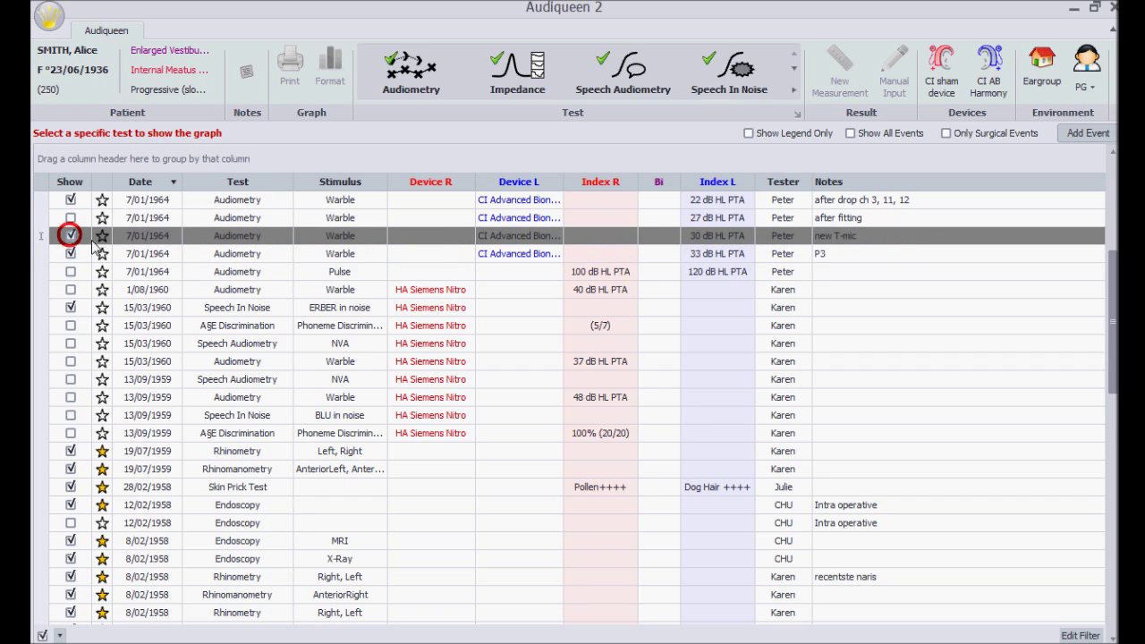
click(101, 236)
click(102, 254)
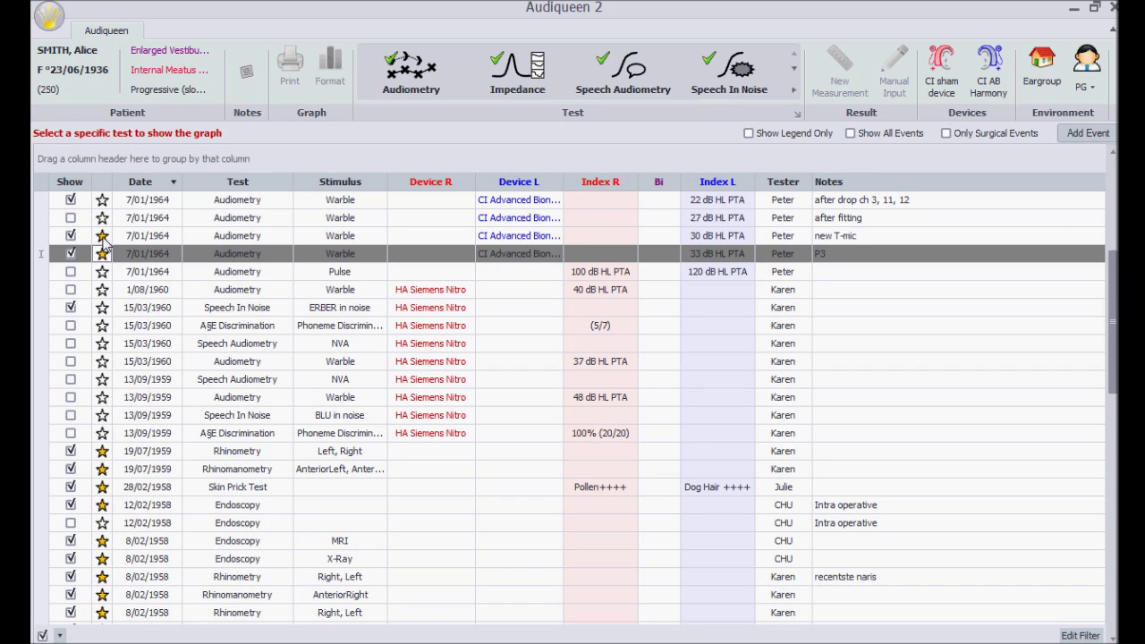
click(102, 254)
- Select all results and hide them so none are shown
double_click(143, 254)
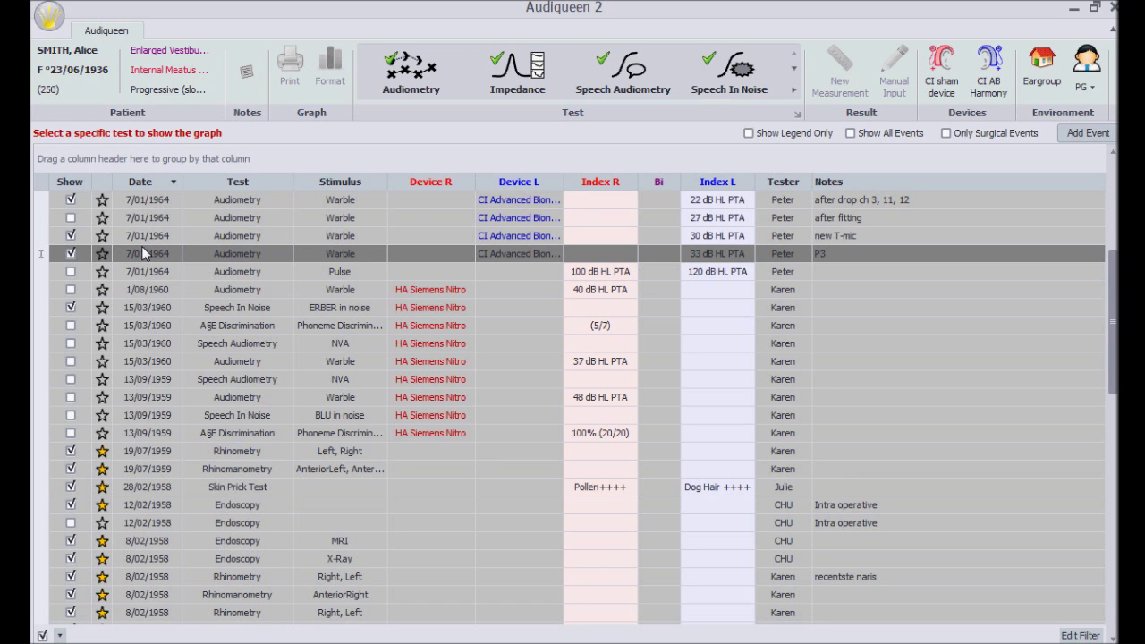
right_click(143, 254)
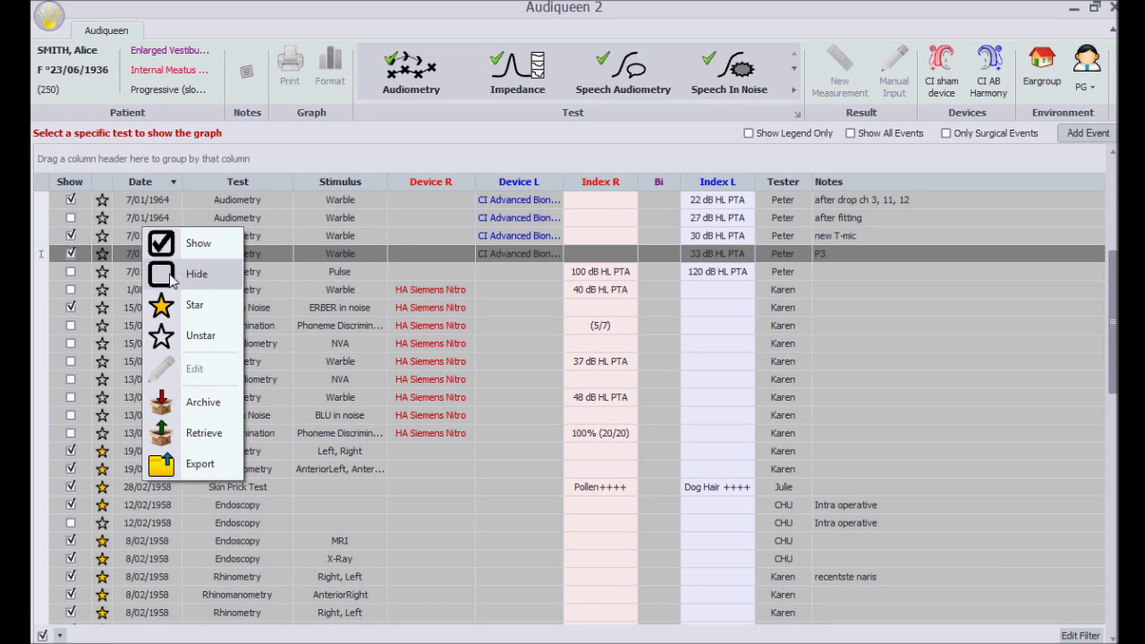
click(170, 274)
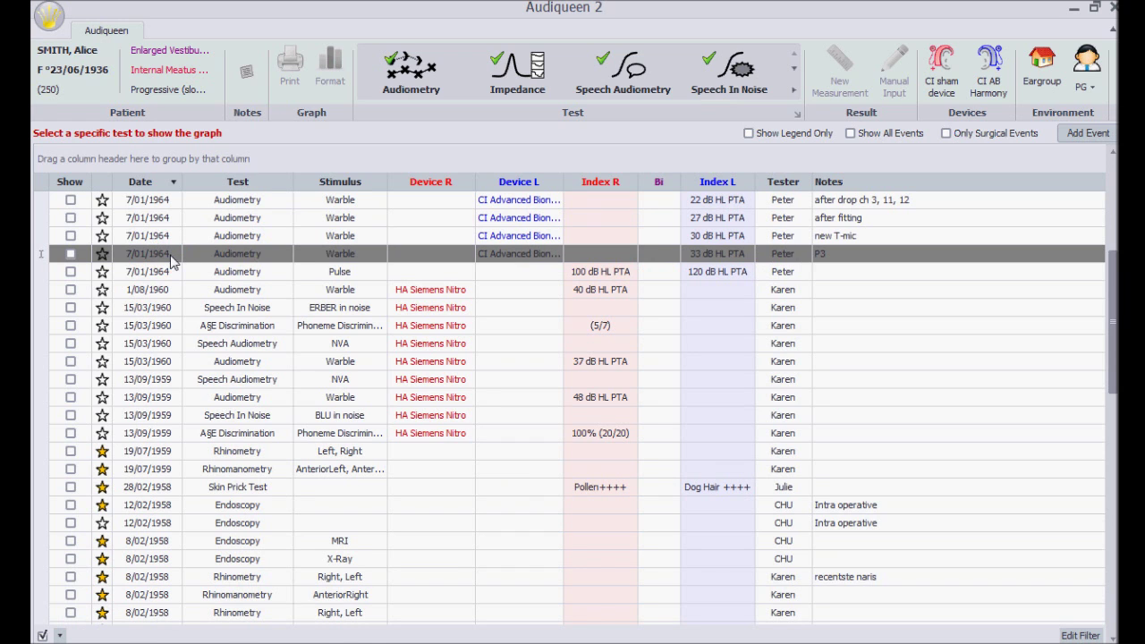
- Filter to 7/01/1964, set all those results to show, and display the audiometry graphs
double_click(171, 255)
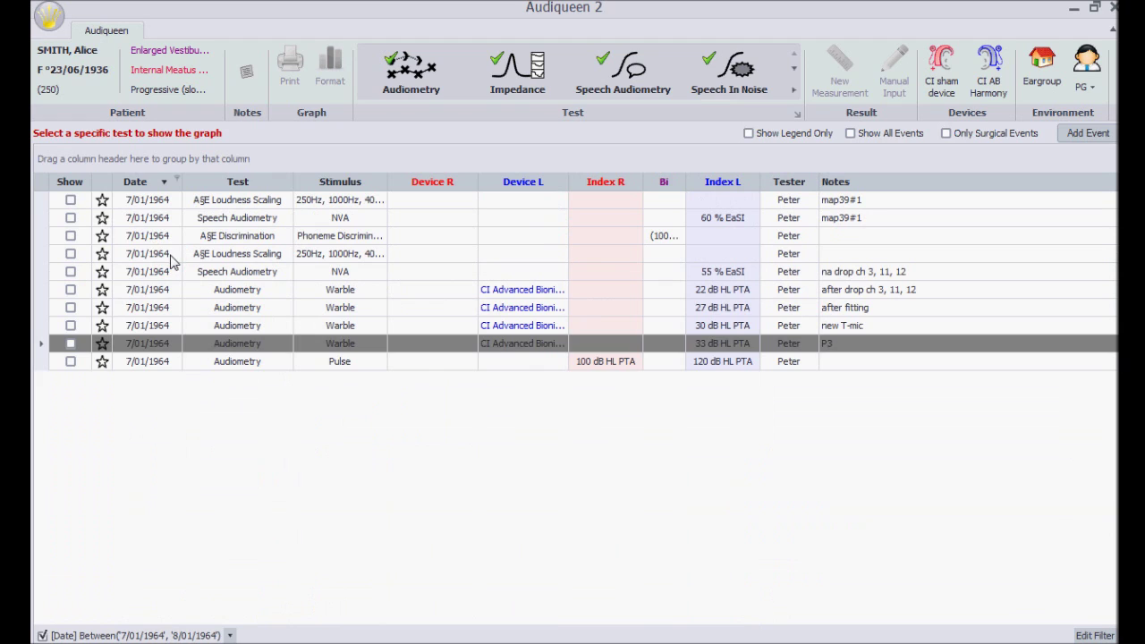
click(71, 200)
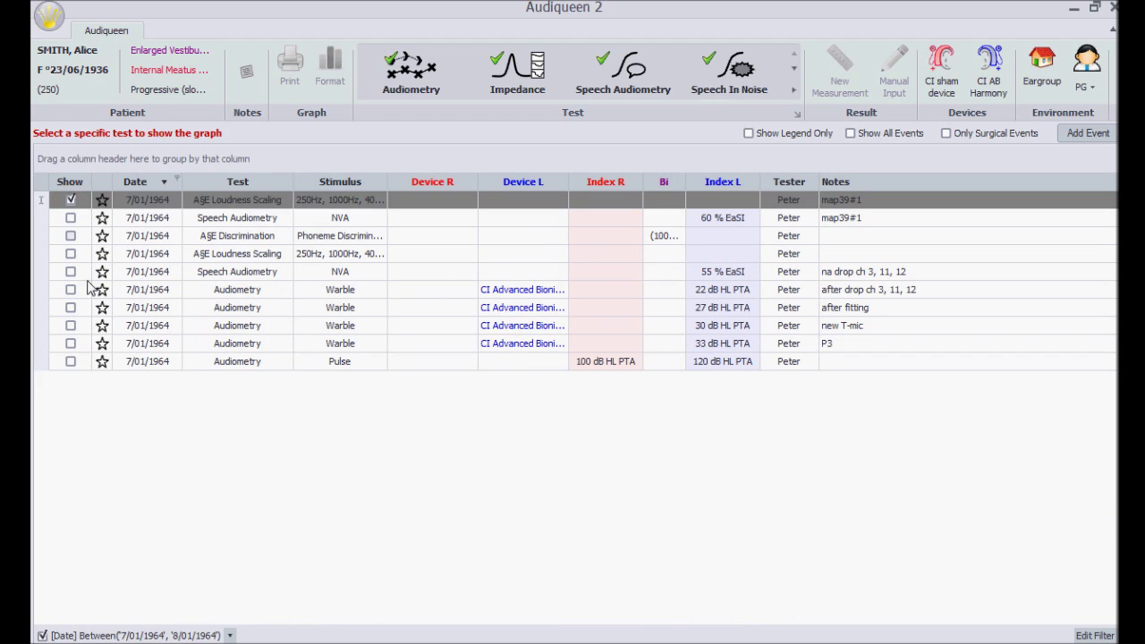
shift+click(72, 362)
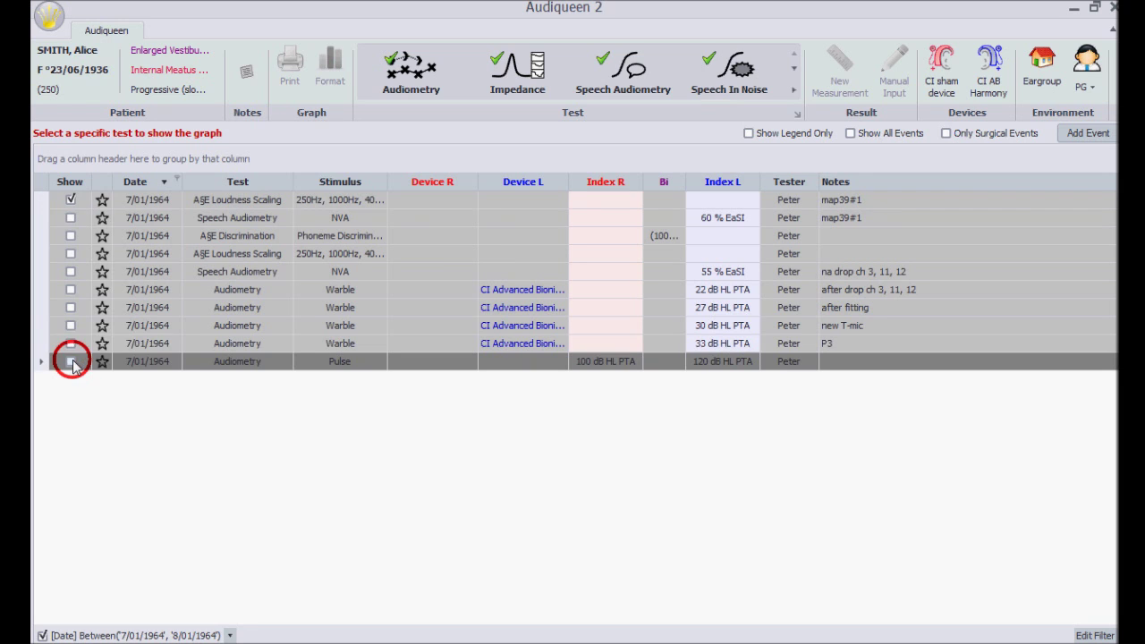
right_click(72, 362)
click(136, 359)
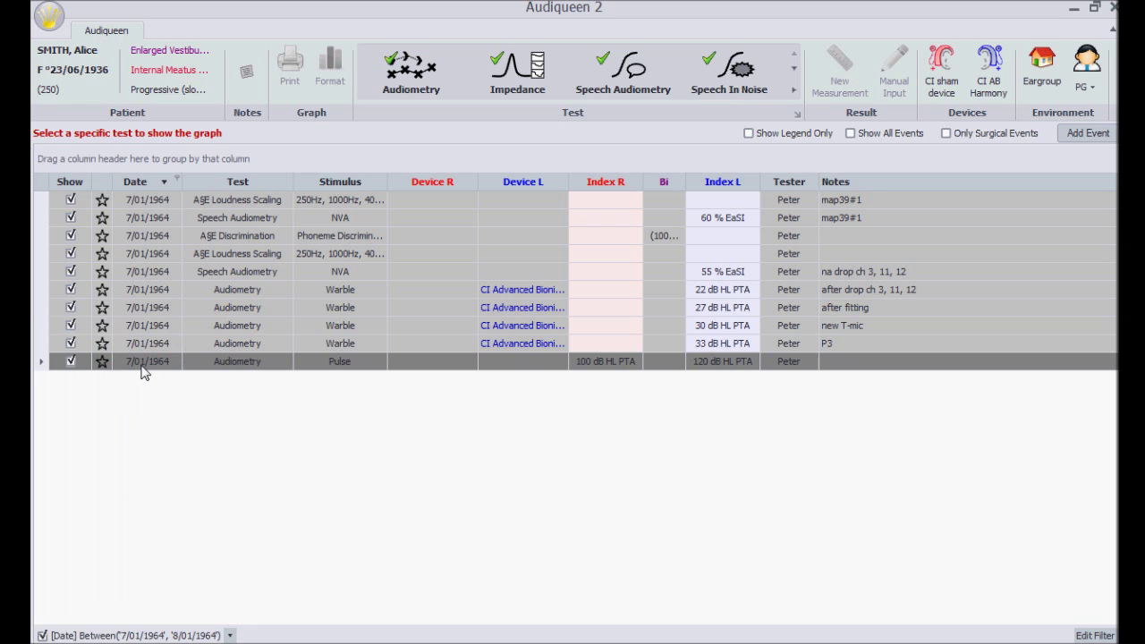
click(413, 77)
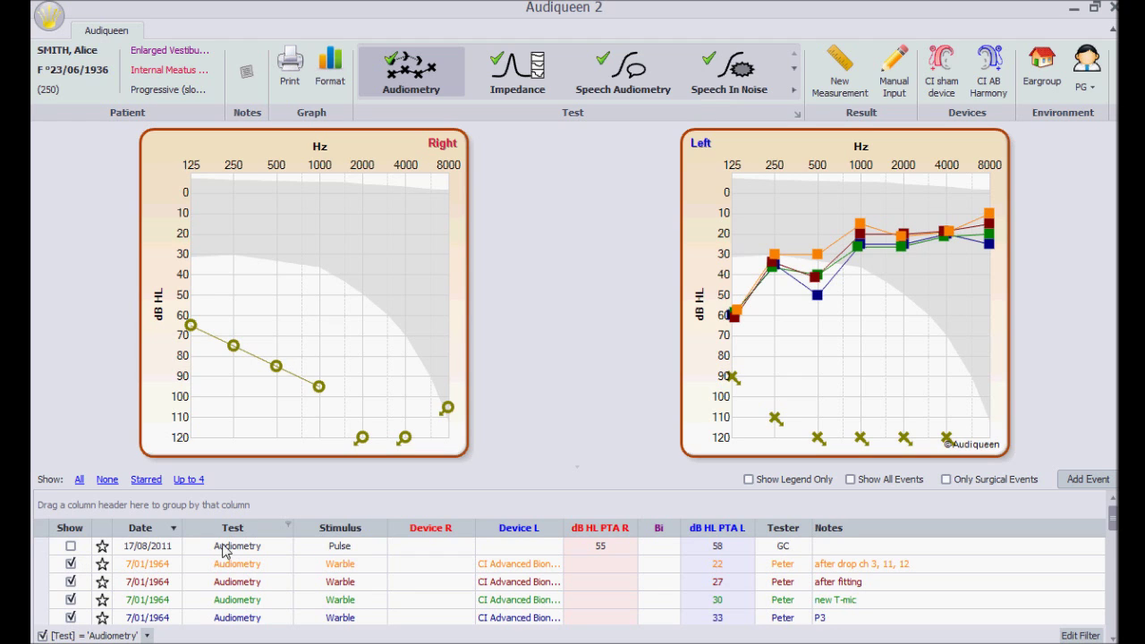
- View the speech audiometry score graph, then toggle it off to return to the full list
click(617, 85)
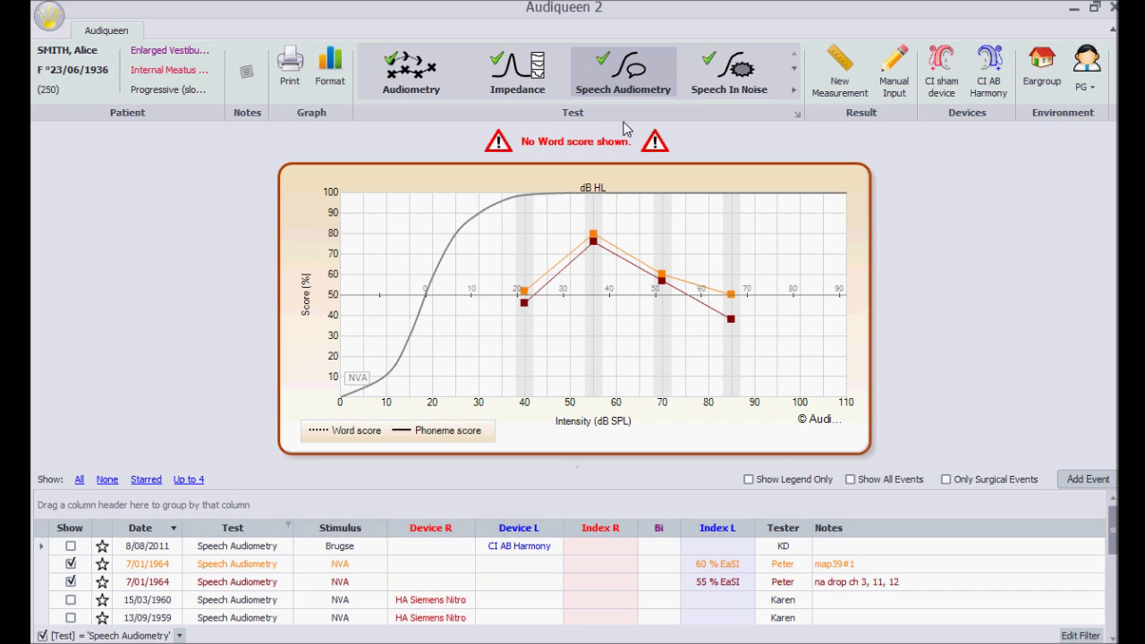
click(637, 88)
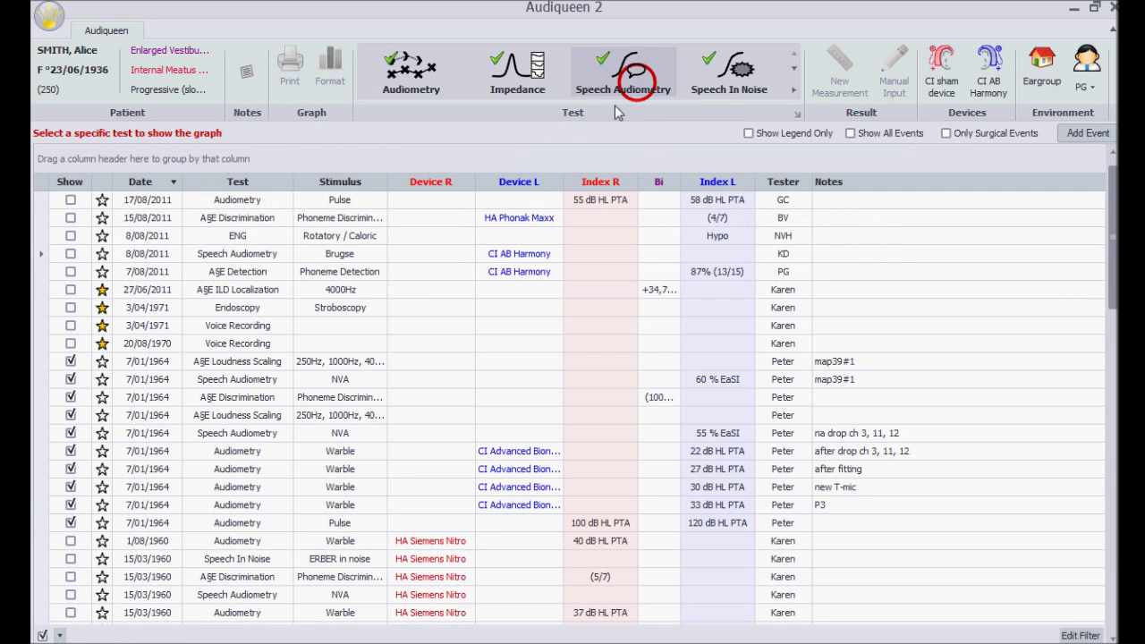
- Hide the 7/01/1964 results from ASE Loudness Scaling through the Pulse row
click(71, 362)
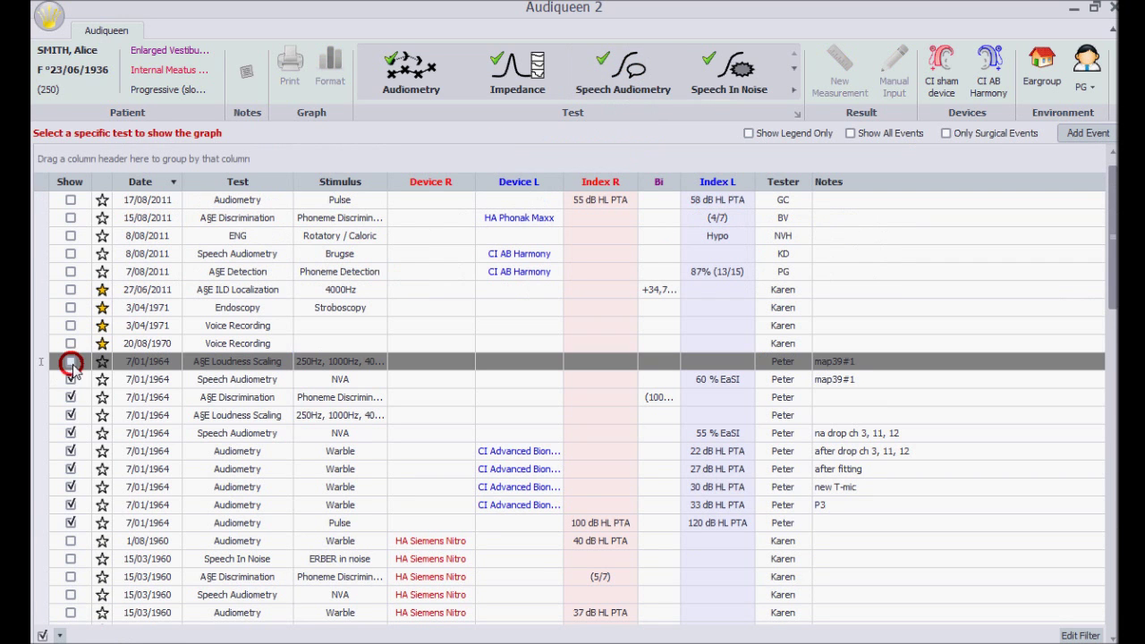
shift+click(81, 522)
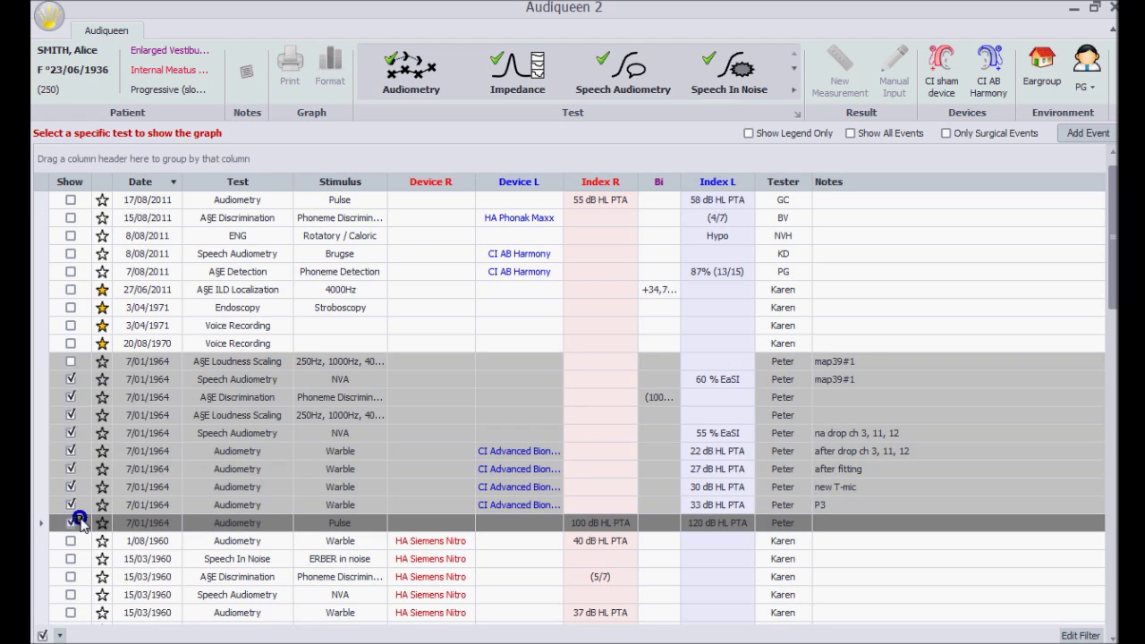
right_click(77, 519)
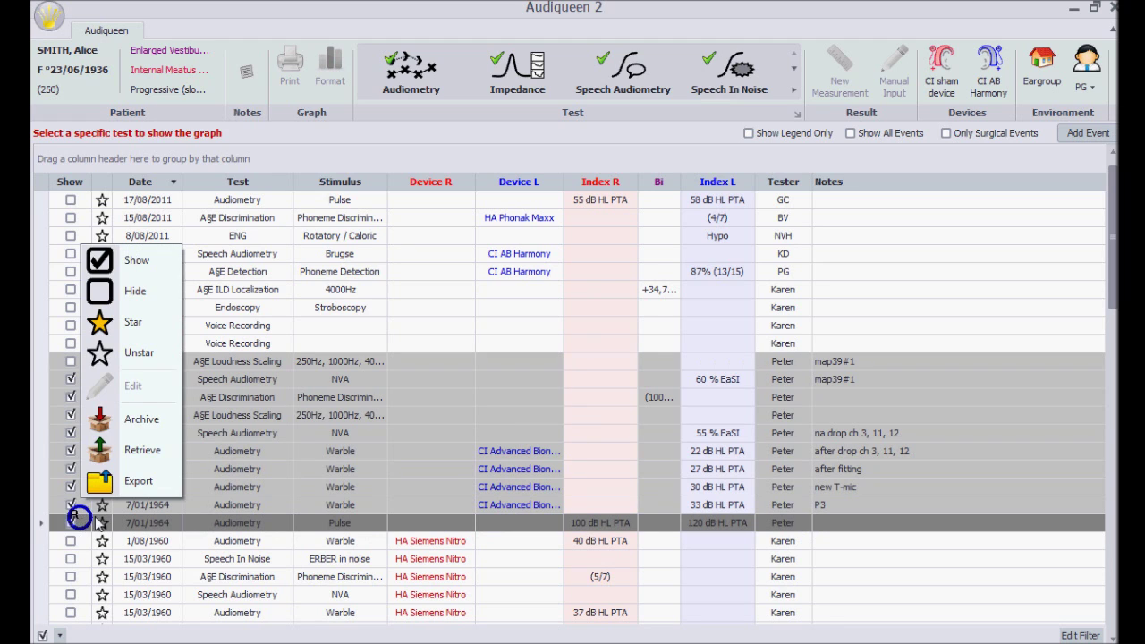
click(150, 301)
- Briefly filter by 7/01/1964, then filter the Device R column to HA Siemens Nitro
double_click(150, 365)
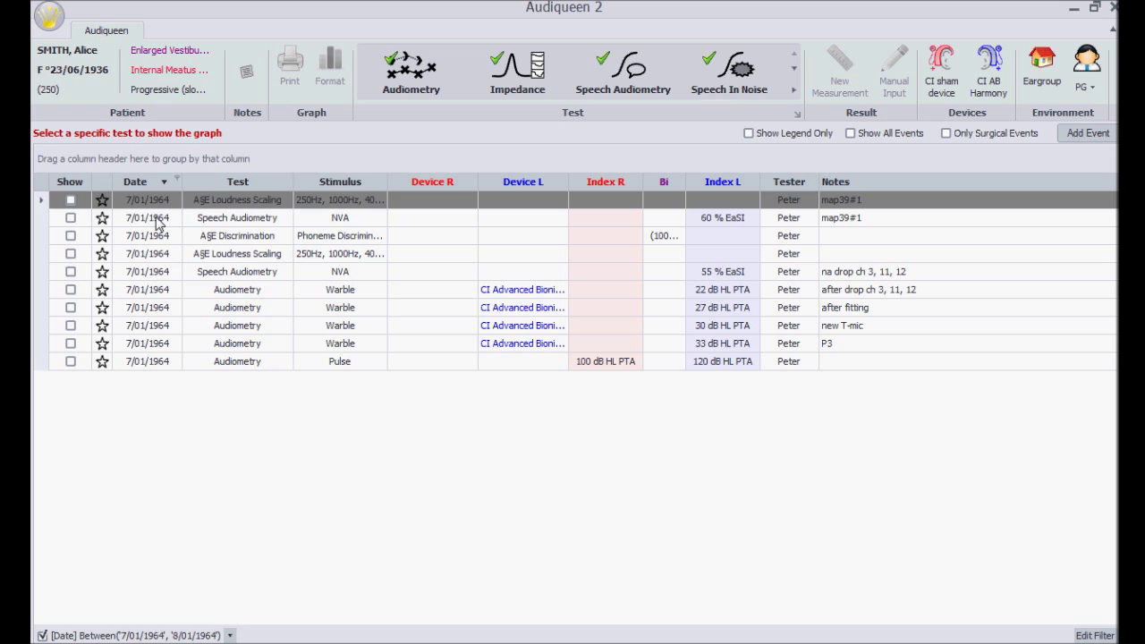
click(154, 219)
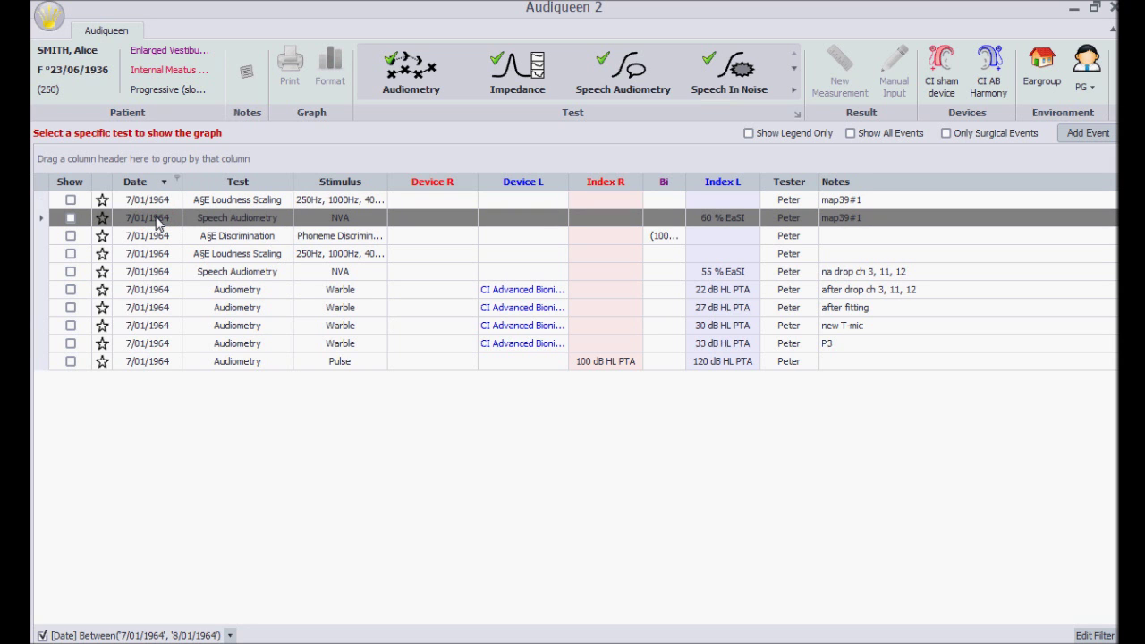
click(154, 219)
double_click(152, 237)
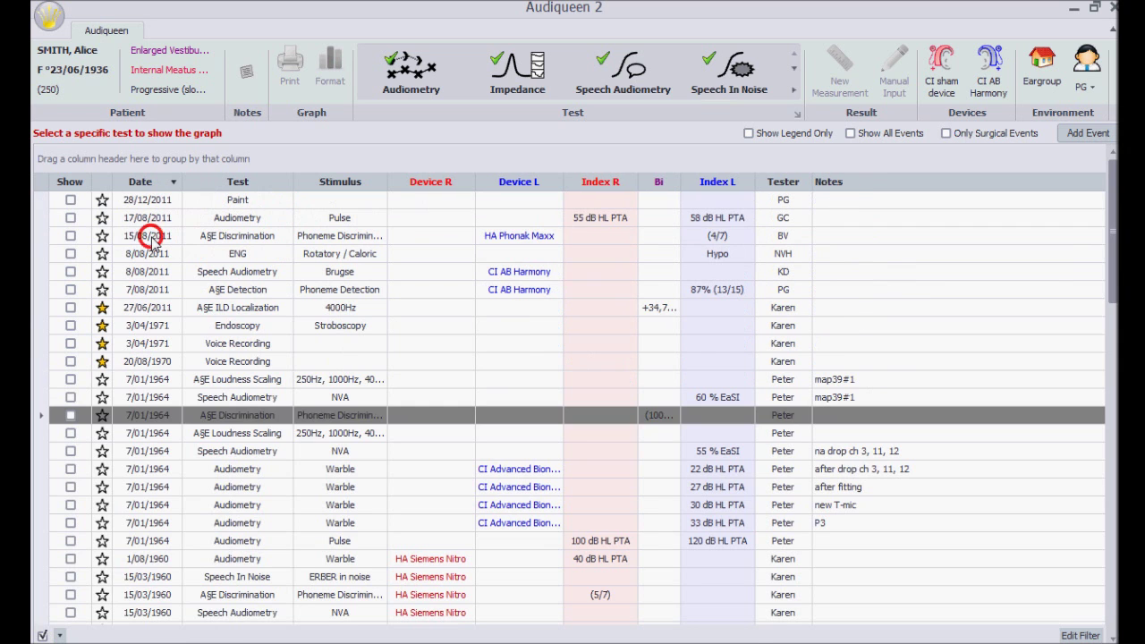
scroll(431, 470, down, 2)
double_click(431, 470)
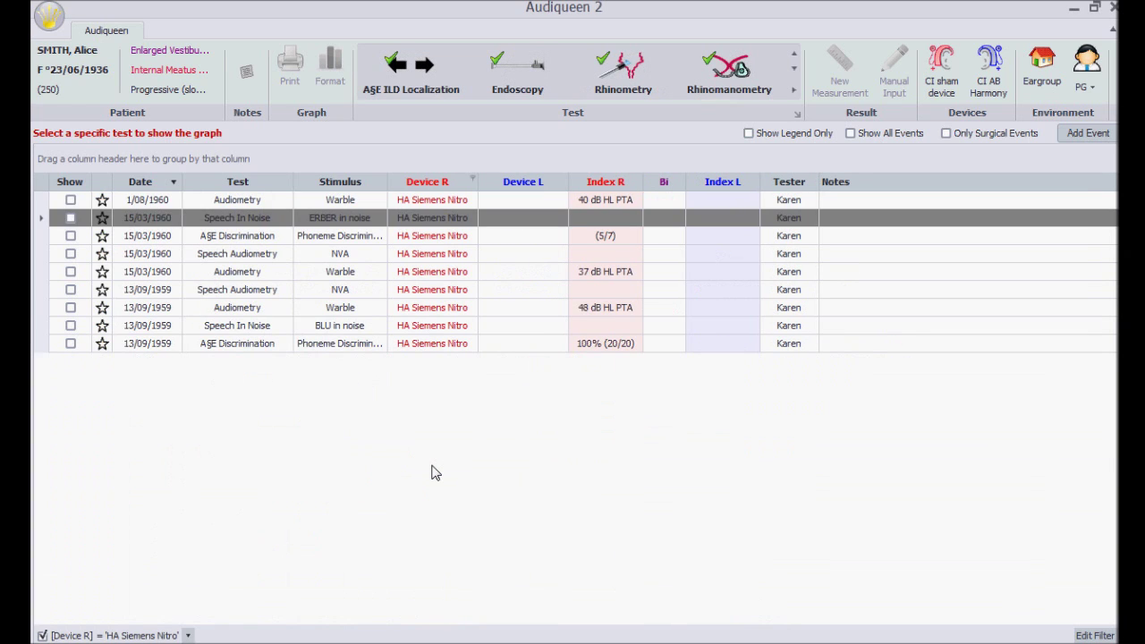
- Clear the HA Siemens Nitro filter and sort the list by date, newest first
double_click(435, 218)
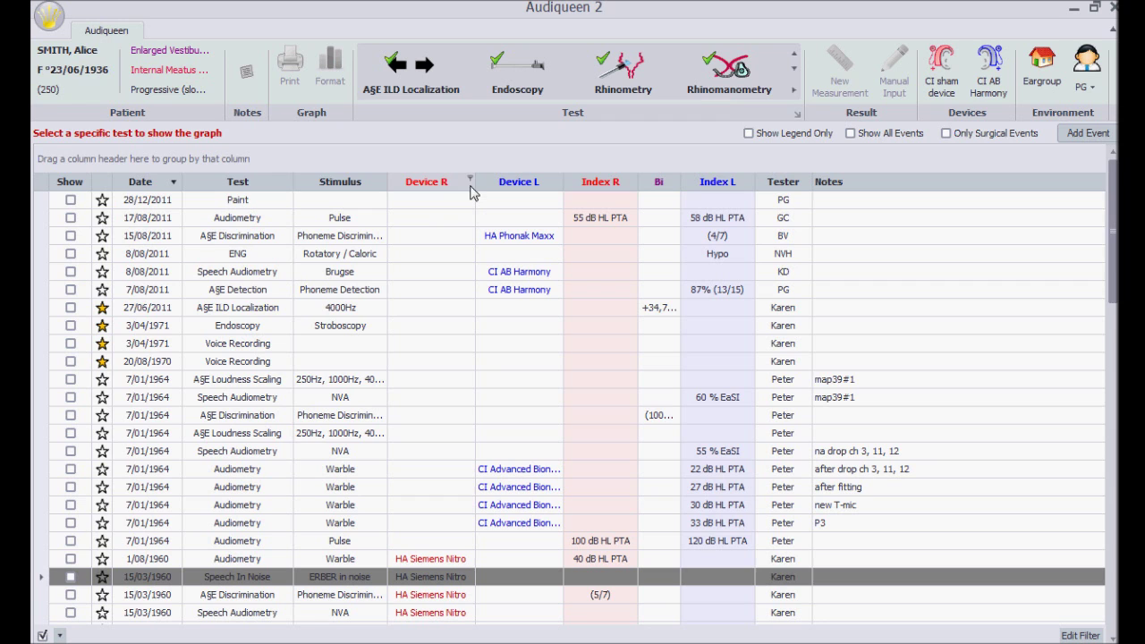
click(445, 182)
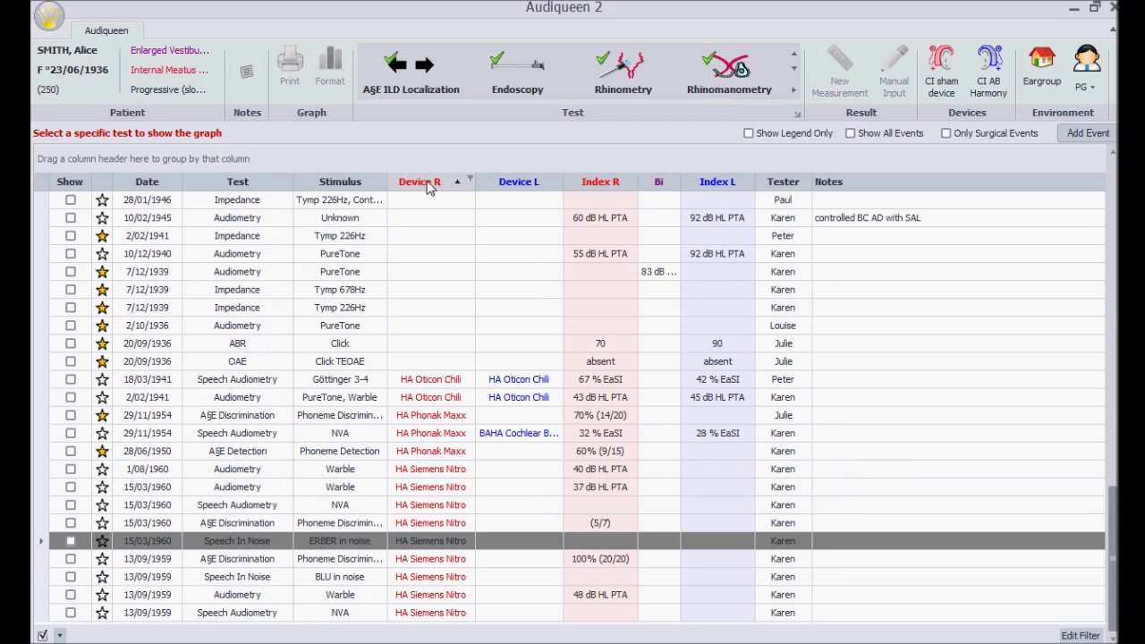
click(143, 183)
click(145, 184)
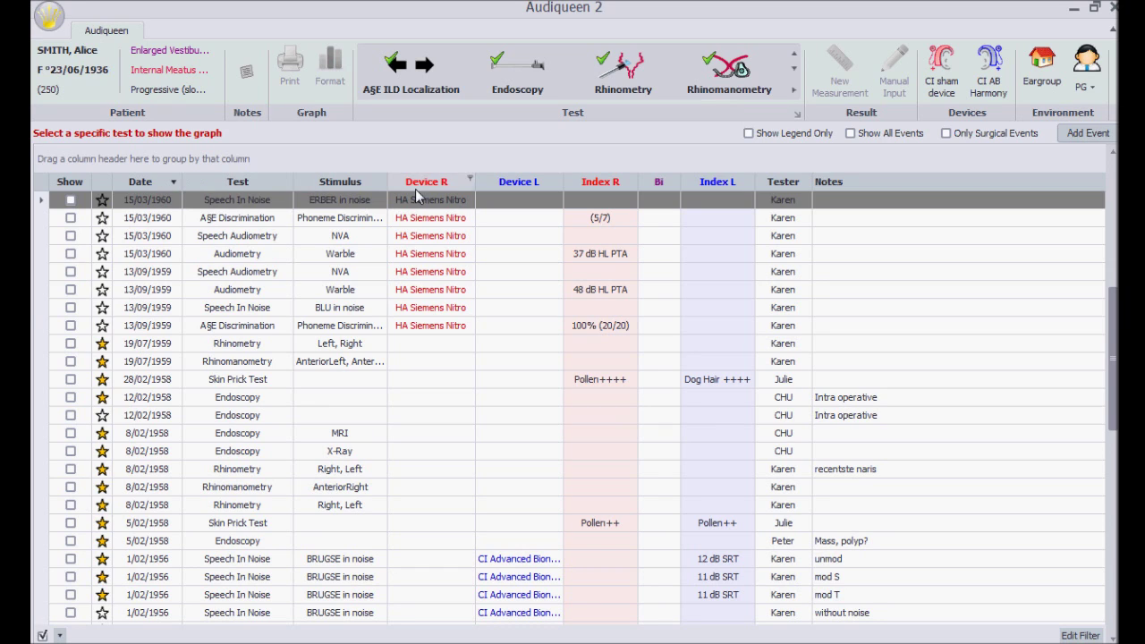
- Try the Device R filter with (Blanks), then with (Non blanks)
click(469, 179)
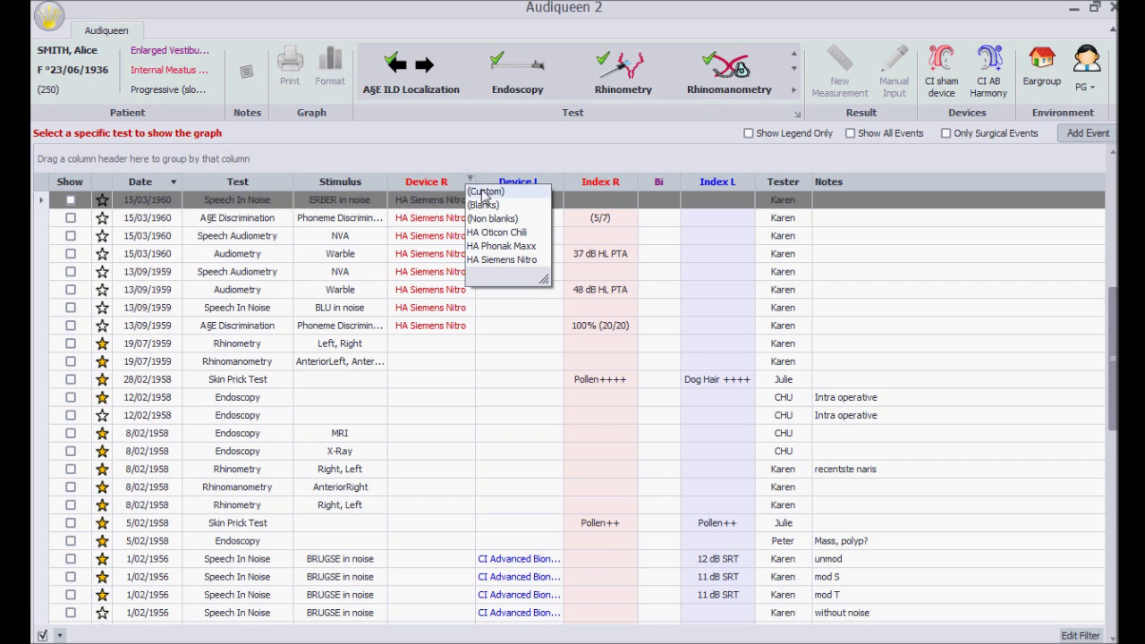
click(484, 205)
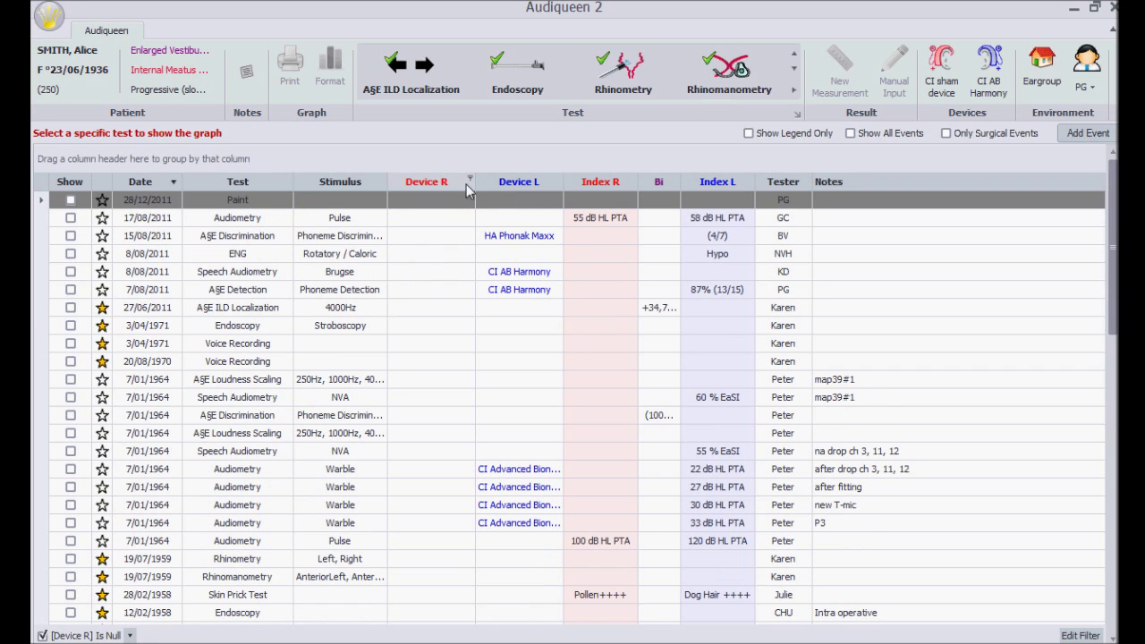
click(470, 181)
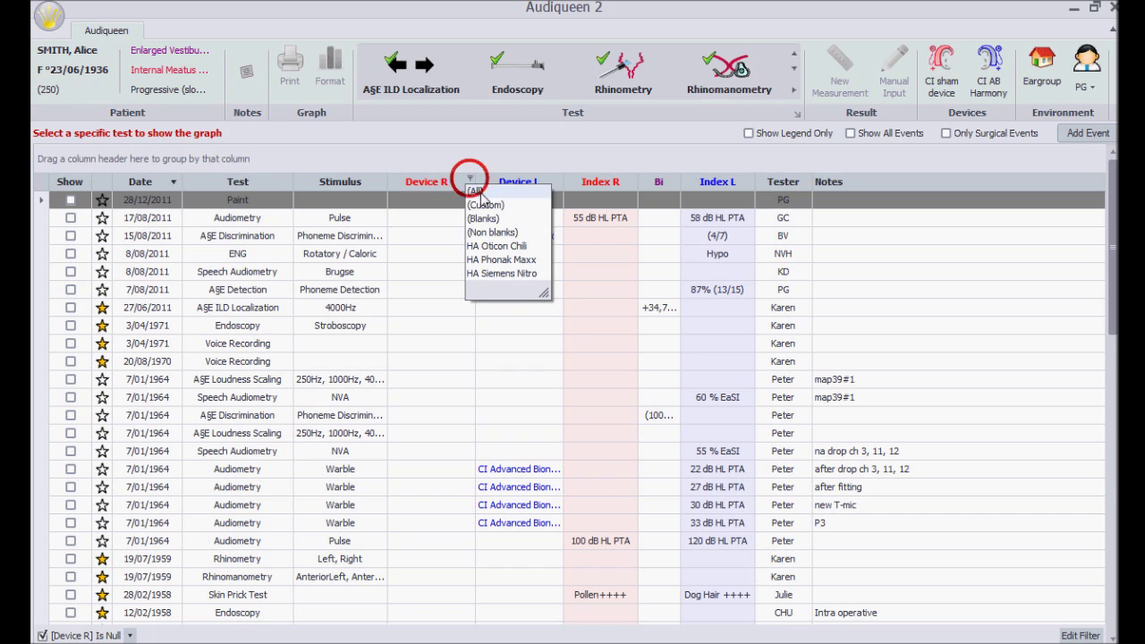
click(491, 234)
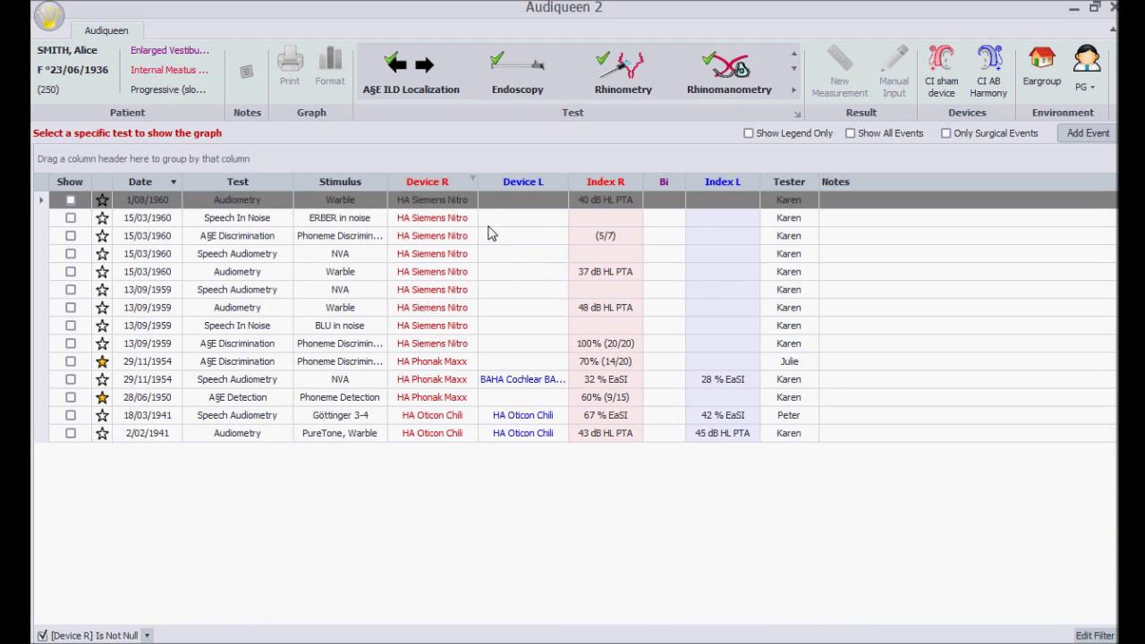
- Set the Device R filter to (All) and sort by date, oldest first
click(471, 182)
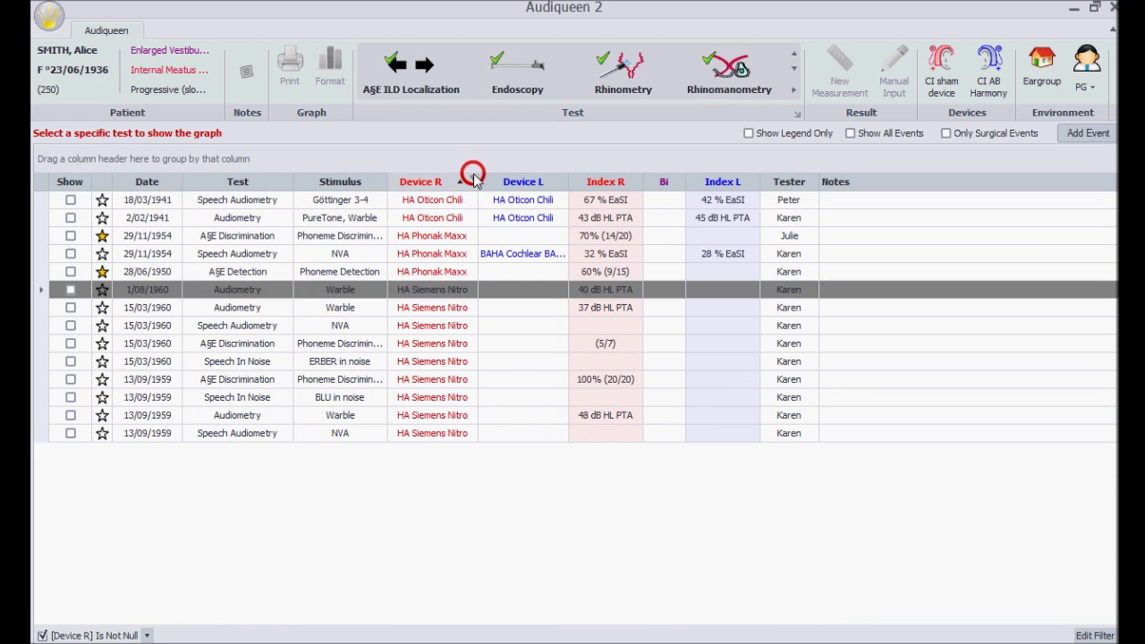
click(473, 181)
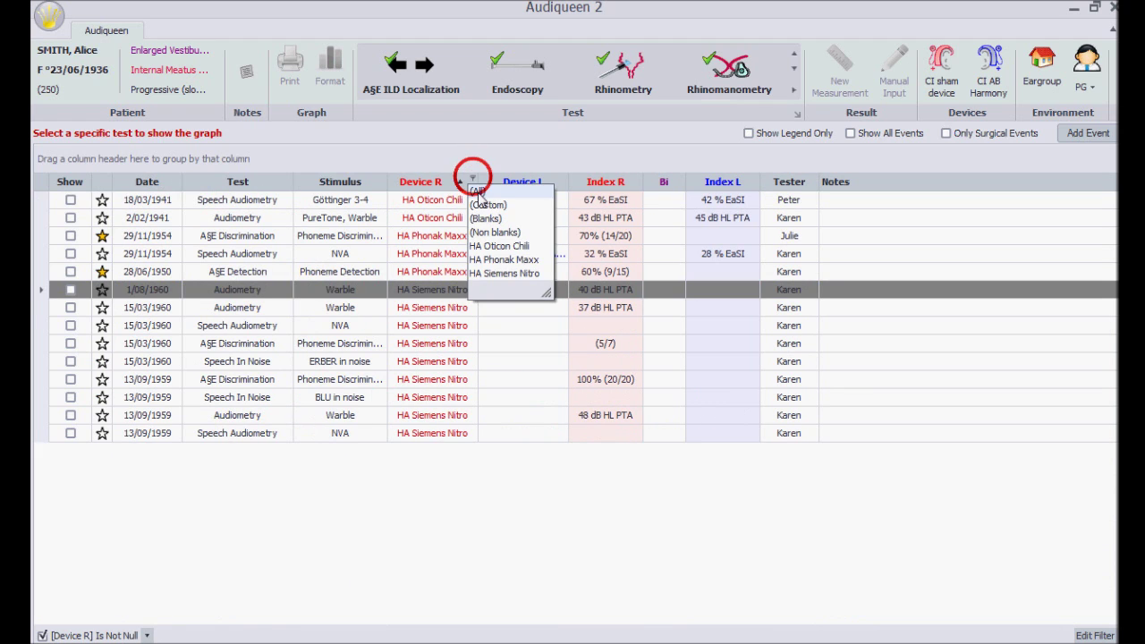
click(479, 190)
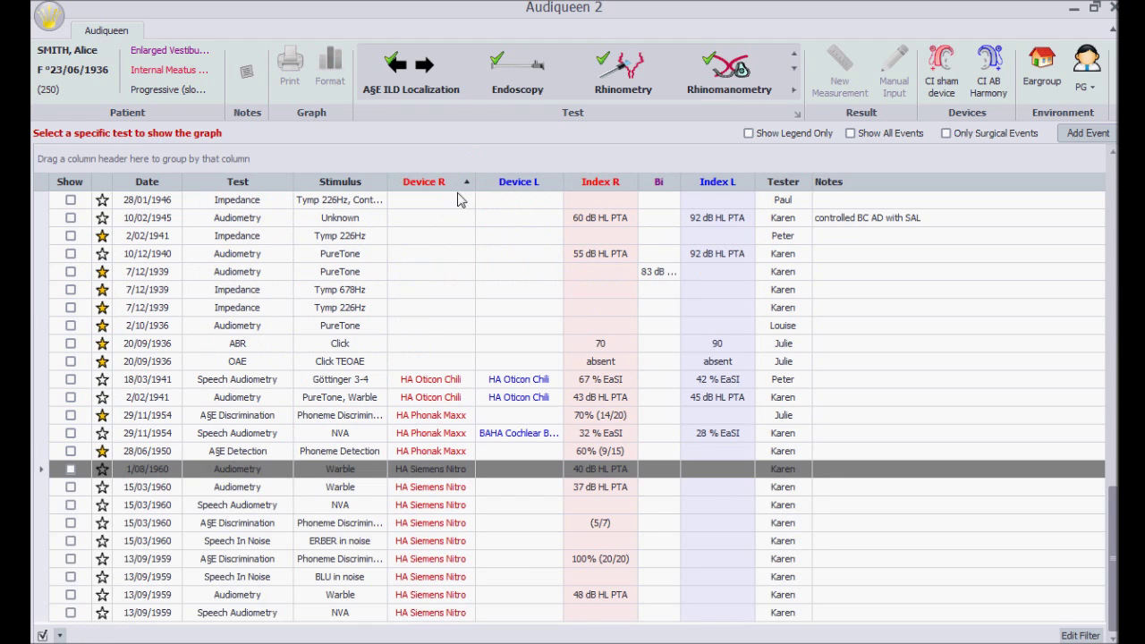
click(157, 182)
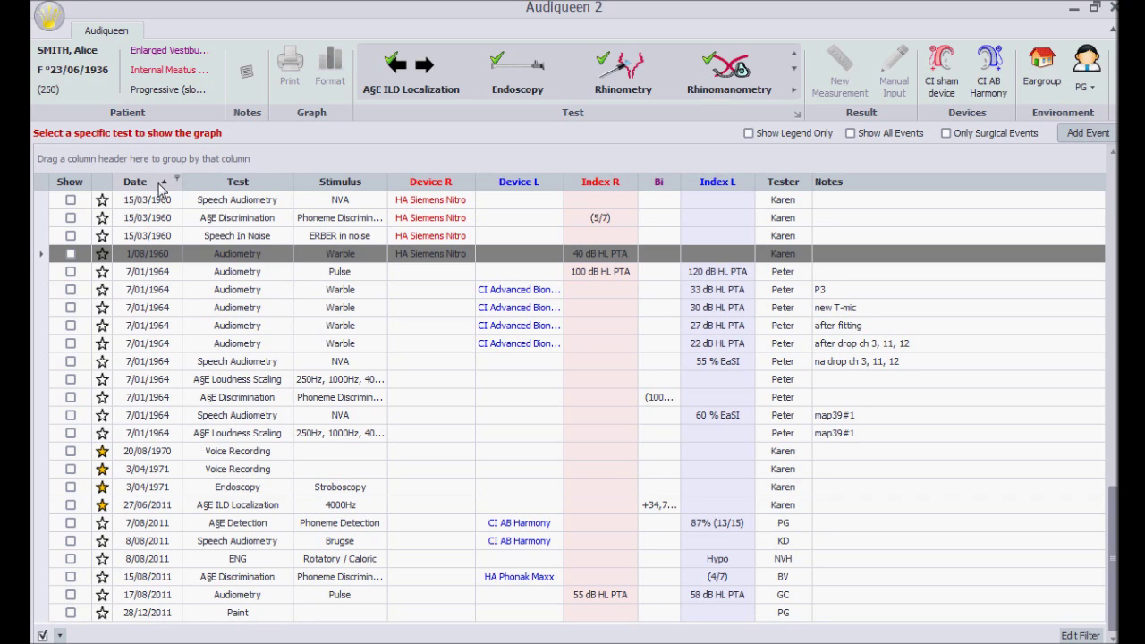
- Open the Speech Audiometry graph from a list row and drag the splitter up to shrink it
click(245, 365)
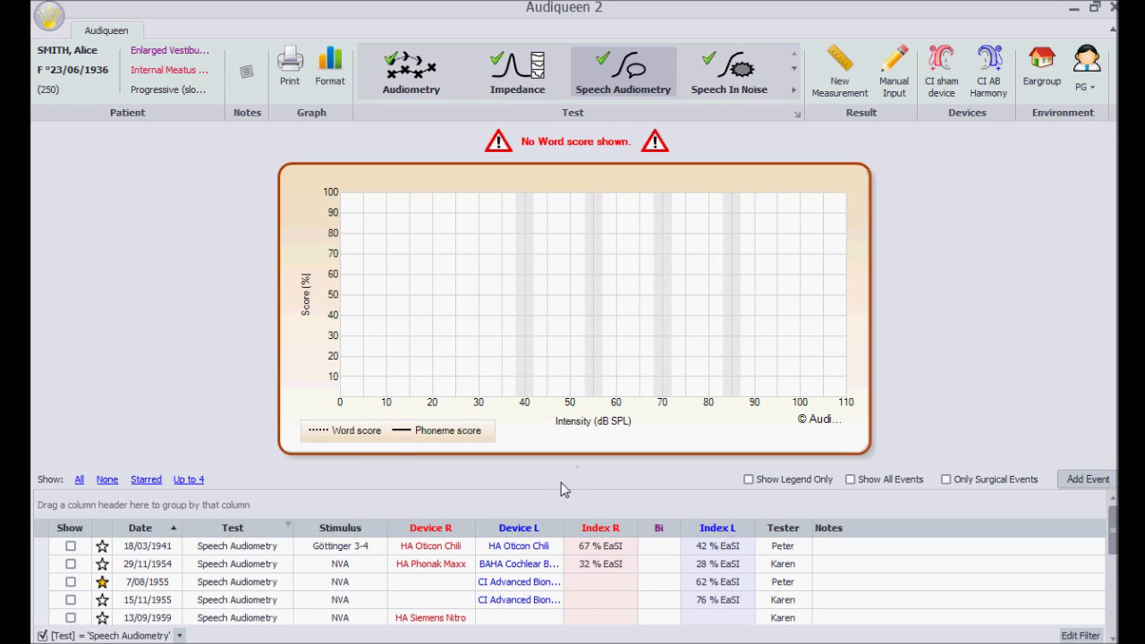
drag(580, 468, 566, 317)
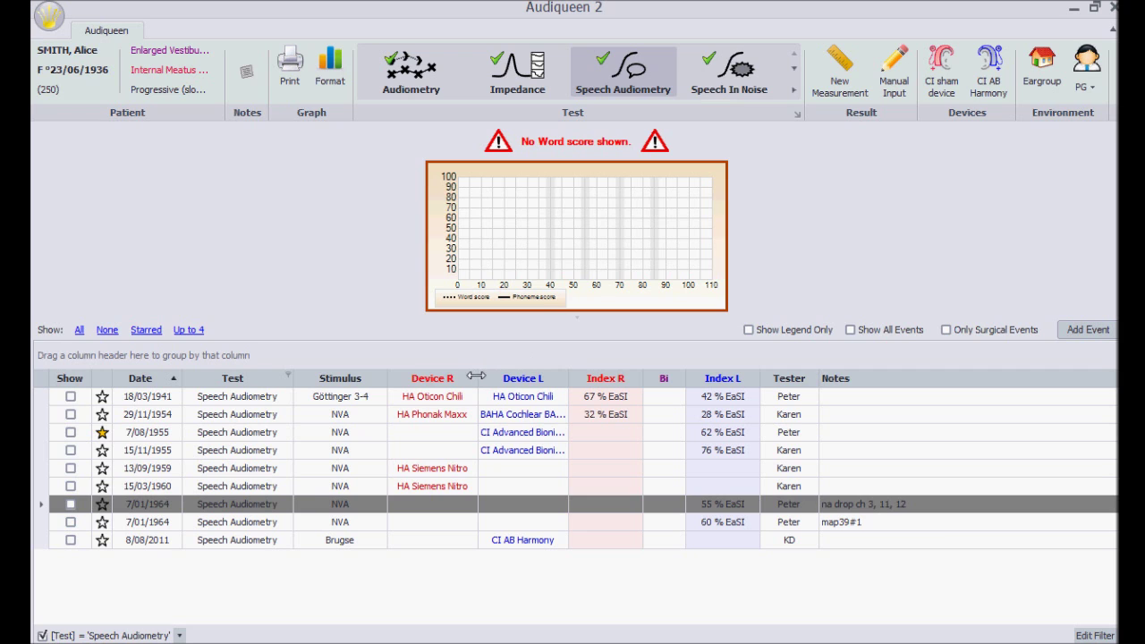
- Group the results by Stimulus, sort dates newest first, and show the Group By box
right_click(357, 381)
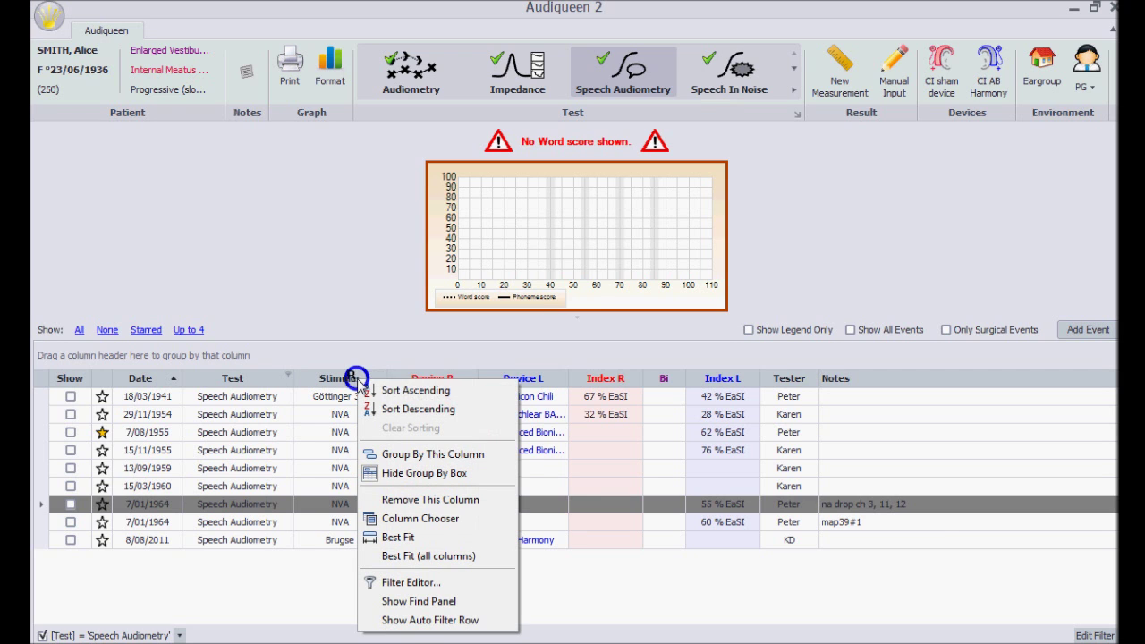
click(408, 455)
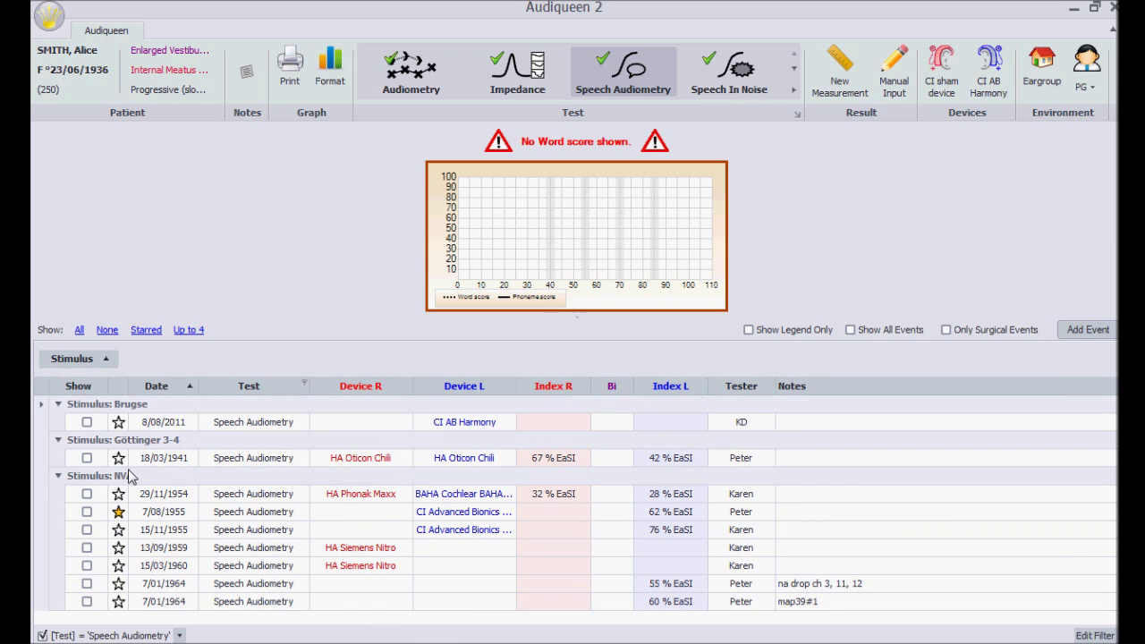
click(156, 386)
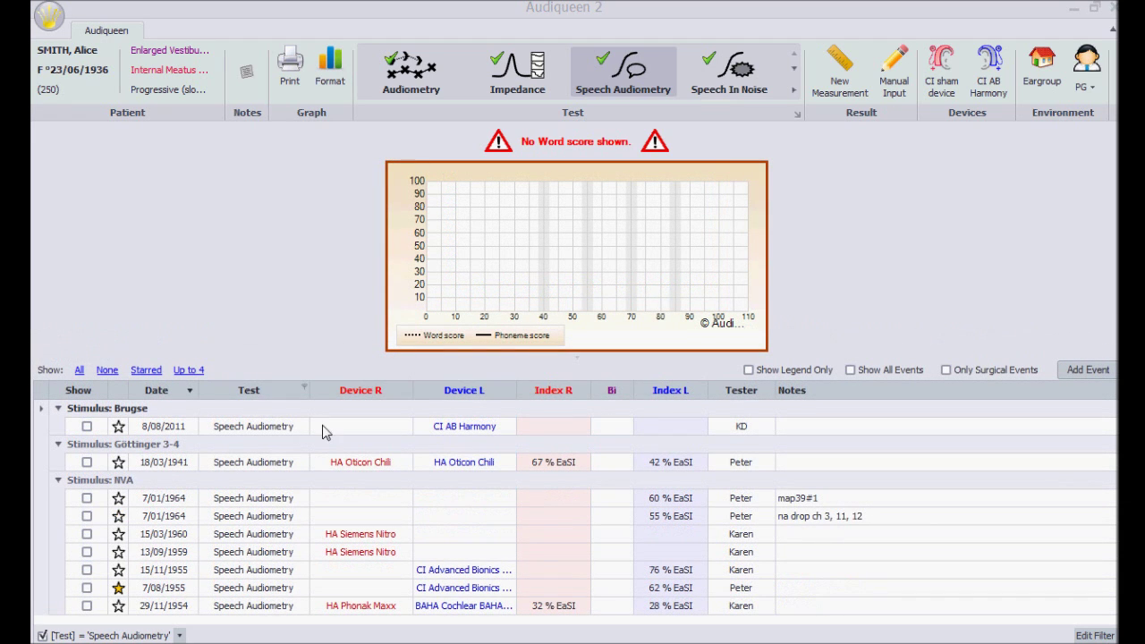
right_click(315, 395)
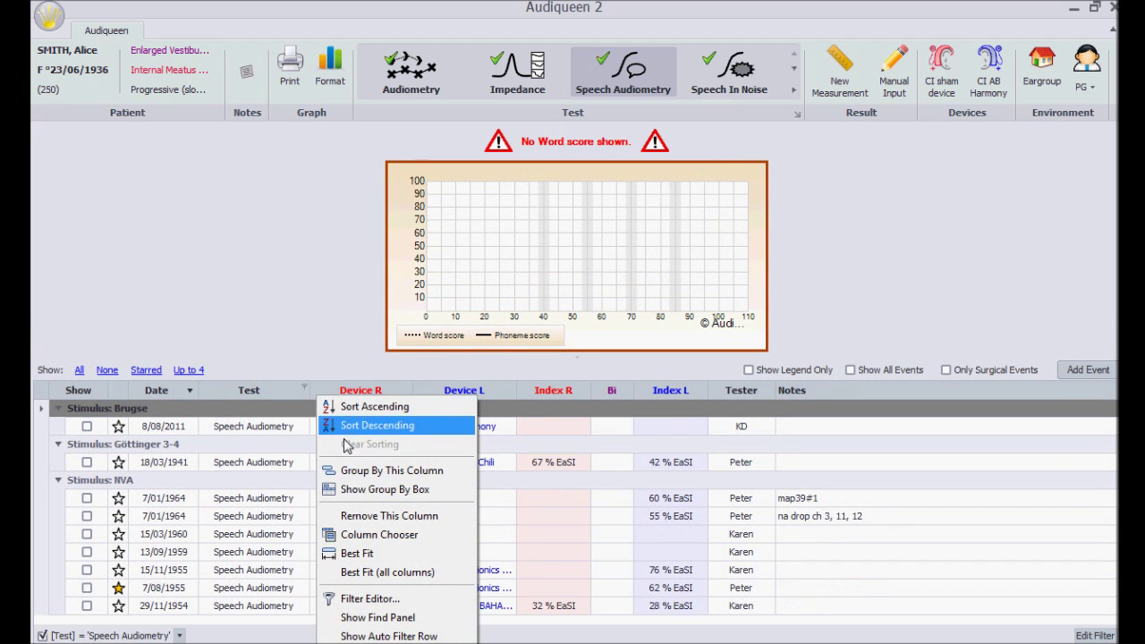
click(354, 487)
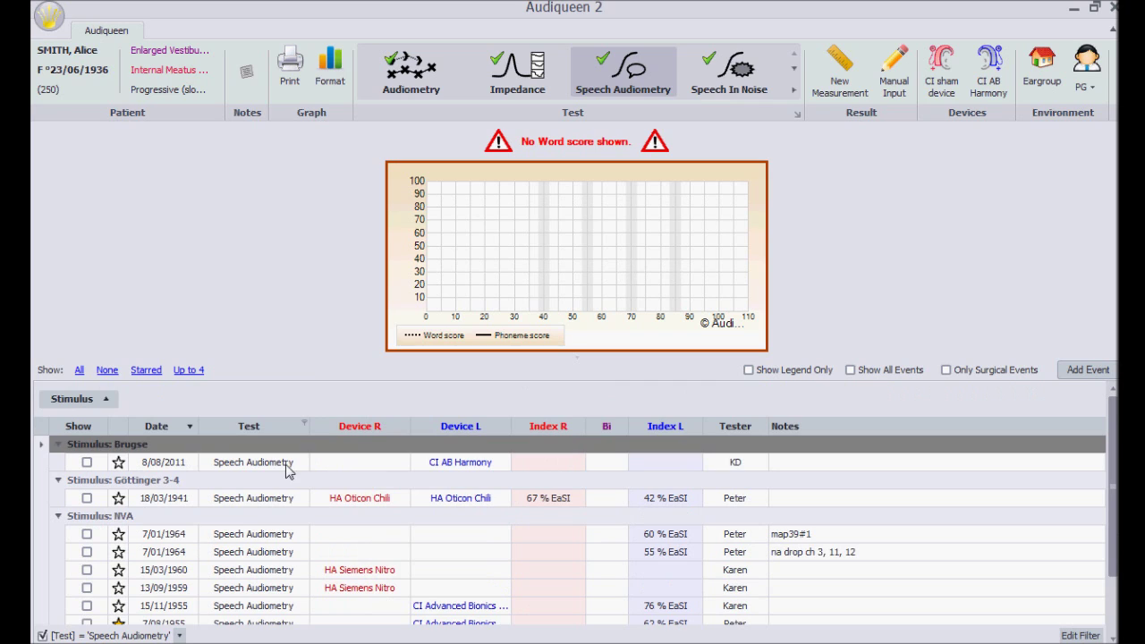